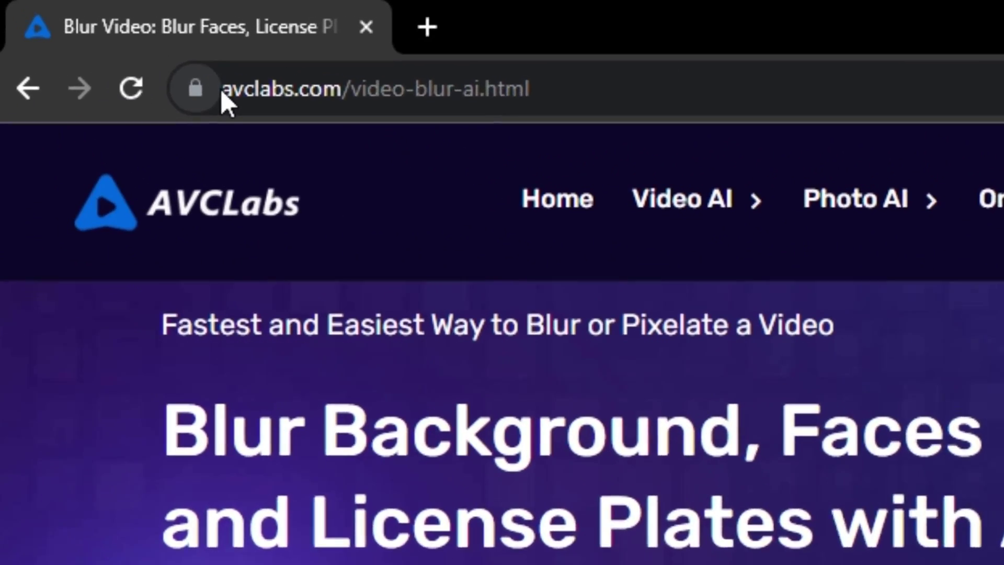
Step: Scroll the Video Blur AI product page and download the free Windows trial installer
drag(106, 43, 137, 43)
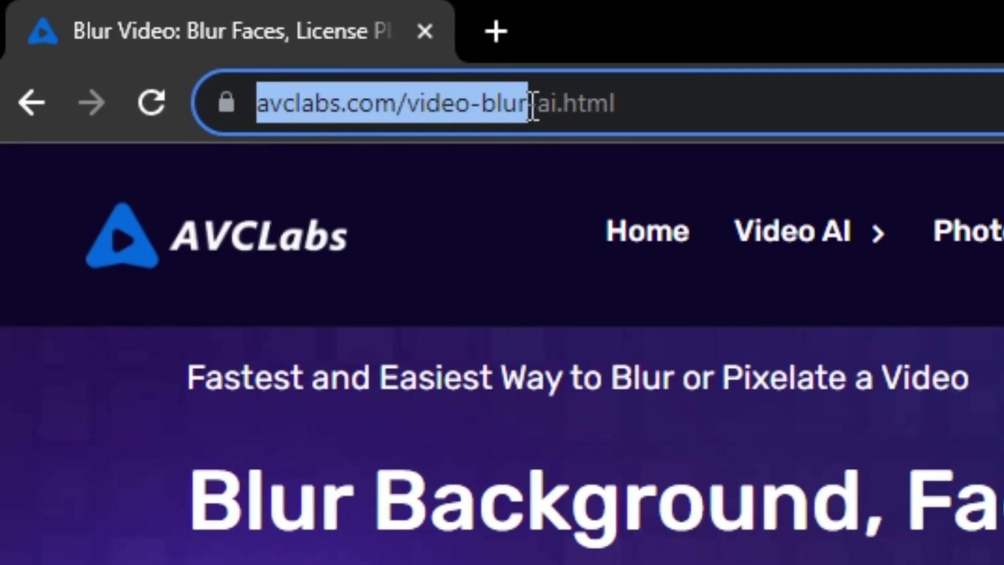
click(544, 257)
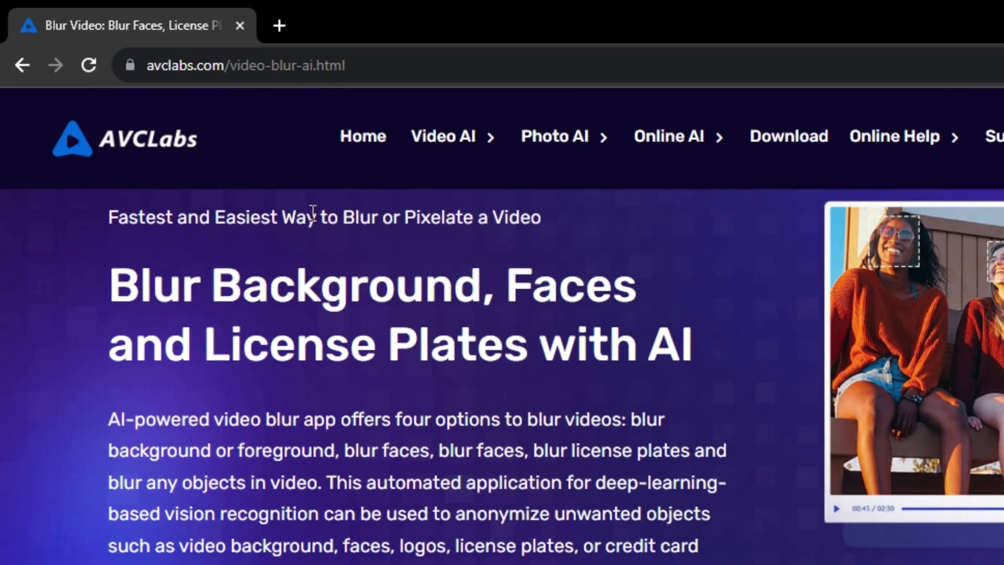
mouse_move(835, 224)
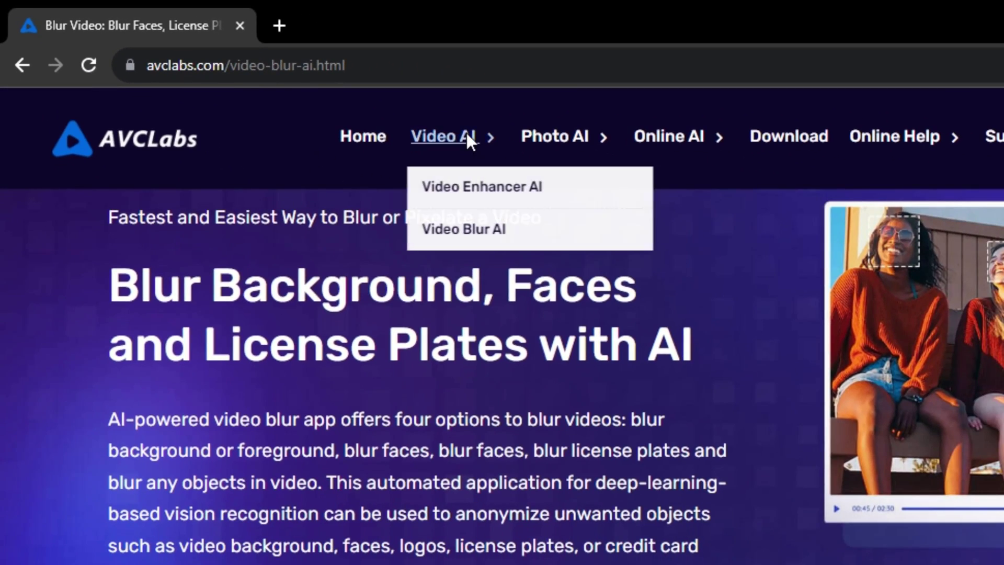
mouse_move(673, 135)
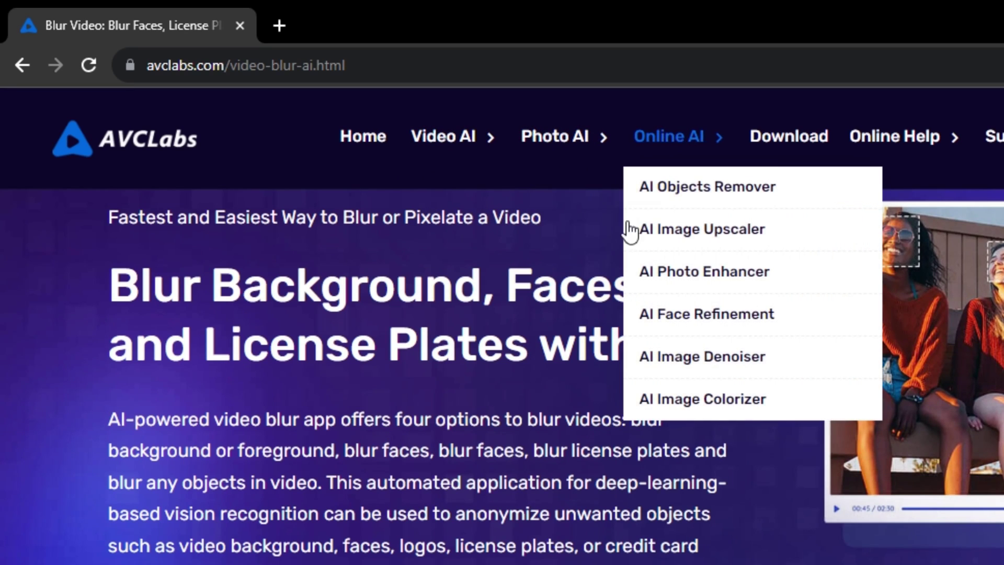
scroll(504, 374, down, 2)
drag(112, 184, 641, 183)
click(654, 186)
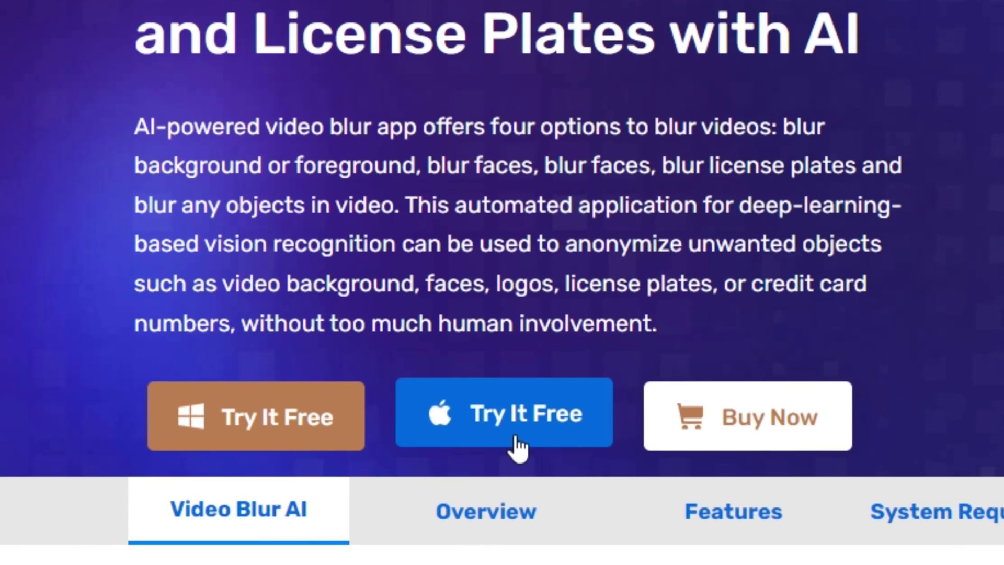
click(272, 447)
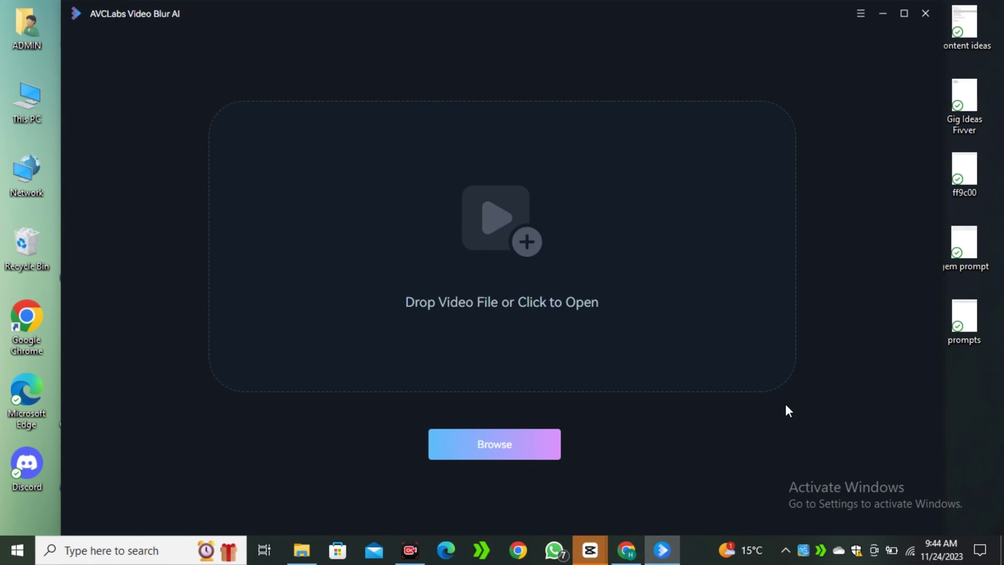
Step: Load the pexels video from the Downloads > Video folder into the app
click(516, 293)
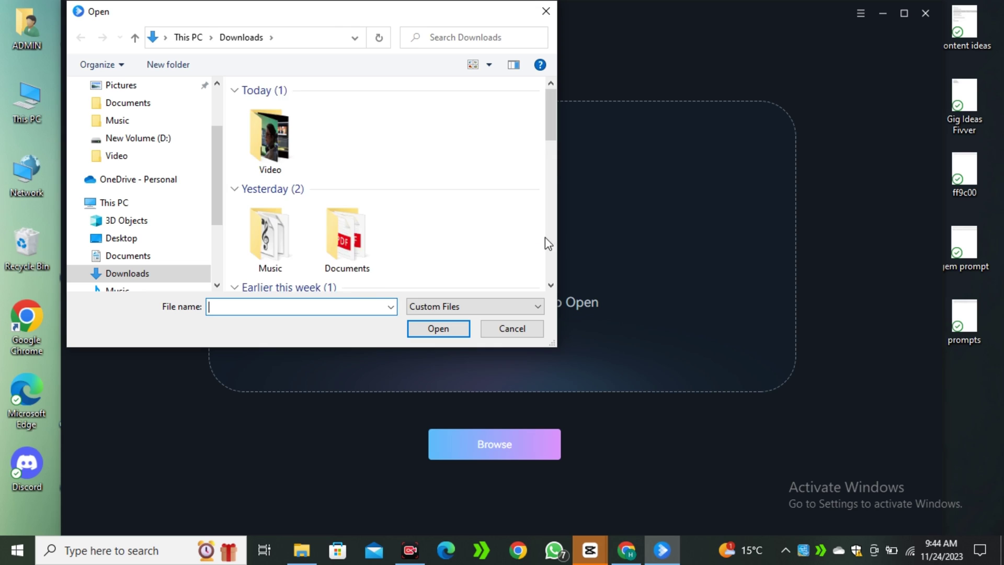
double_click(269, 131)
click(266, 103)
click(454, 335)
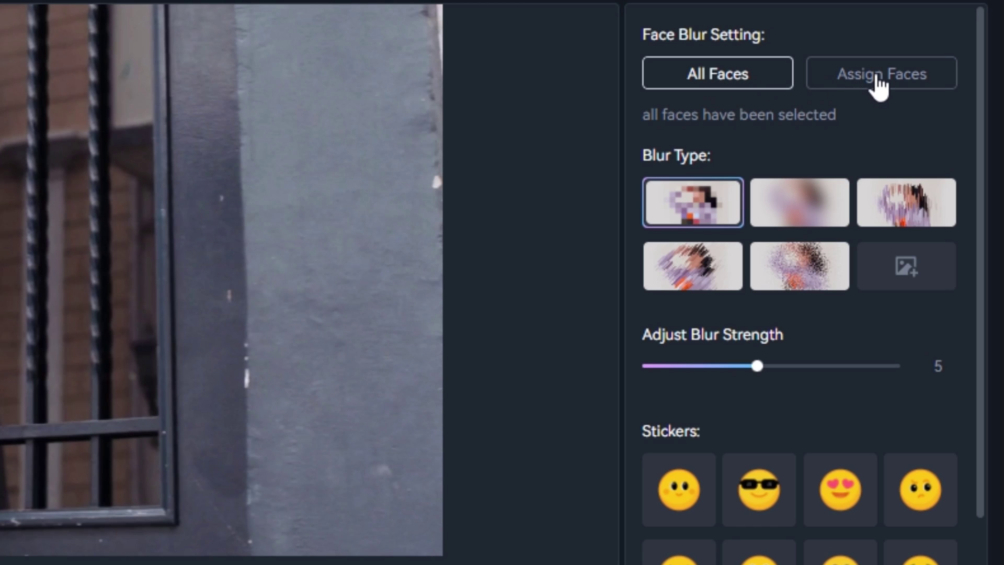
Step: Keep All Faces selected and preview the second through fifth Blur Type styles
click(880, 79)
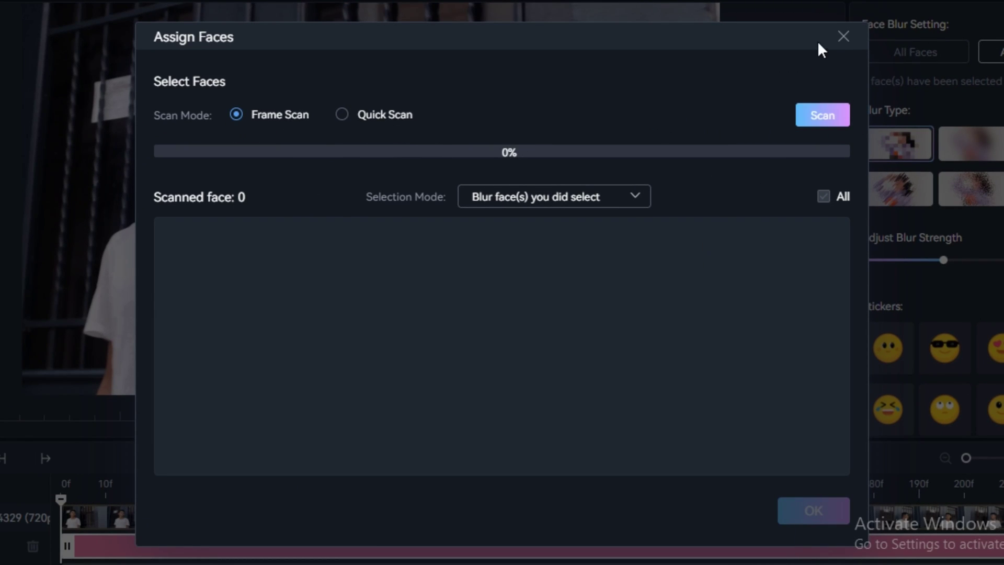
click(843, 36)
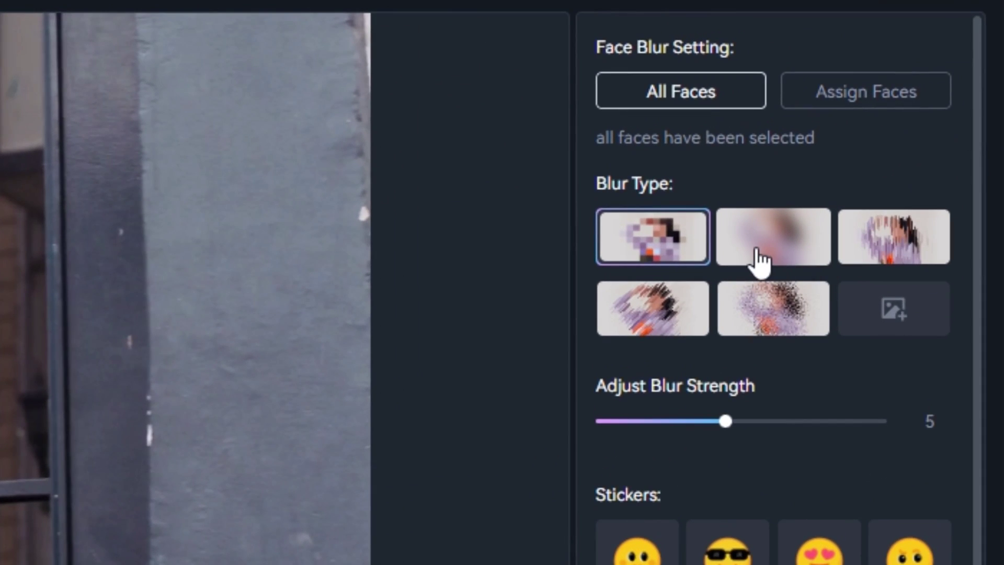
click(753, 262)
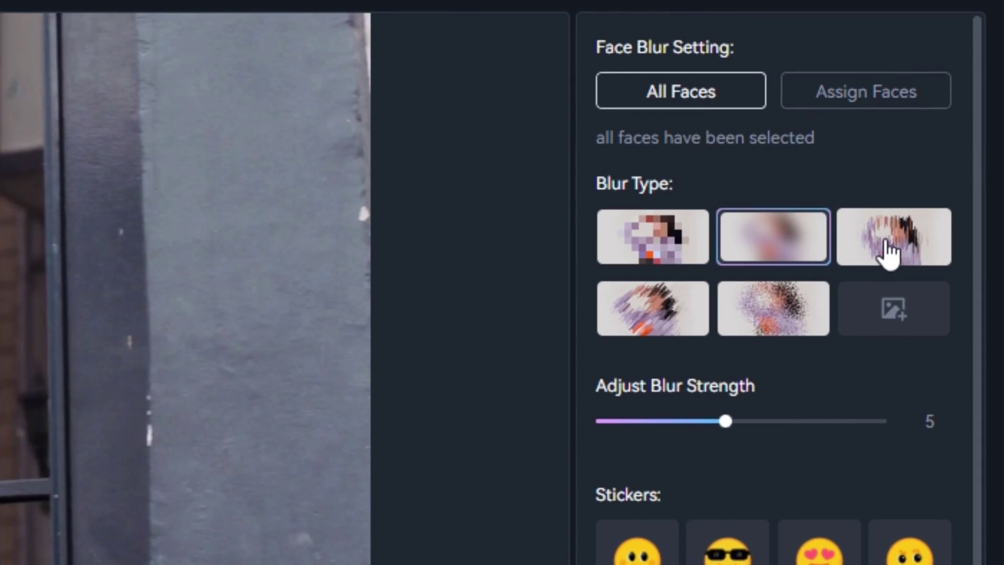
click(886, 251)
click(656, 314)
click(785, 302)
Step: Settle on the soft smooth blur style and export the face-blurred video
scroll(664, 471, down, 2)
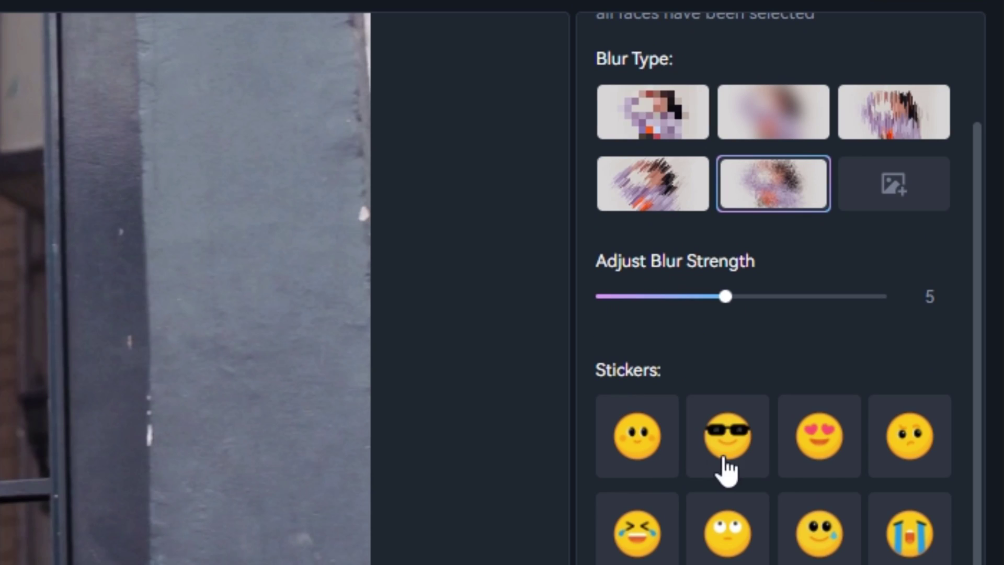
scroll(729, 433, up, 2)
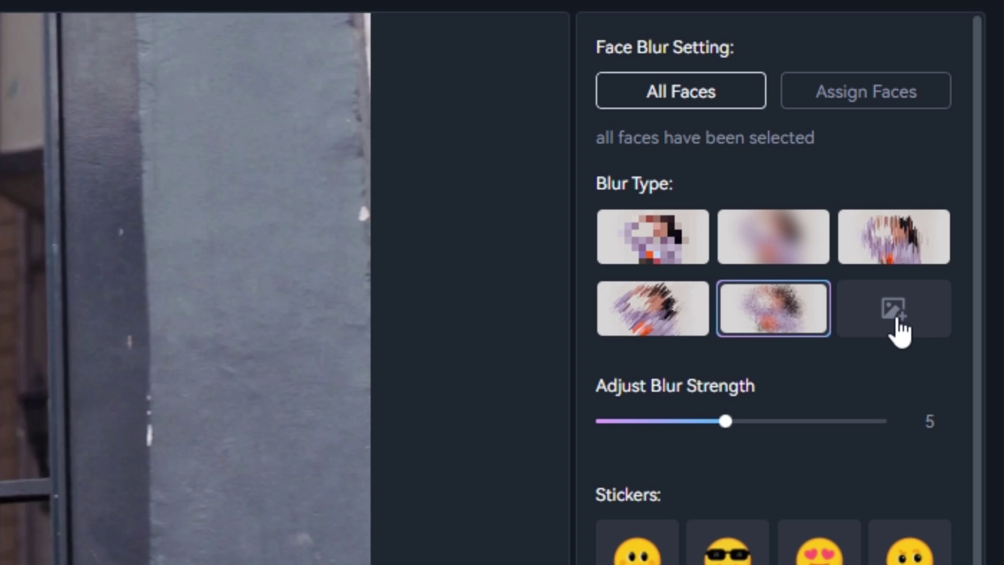
click(792, 258)
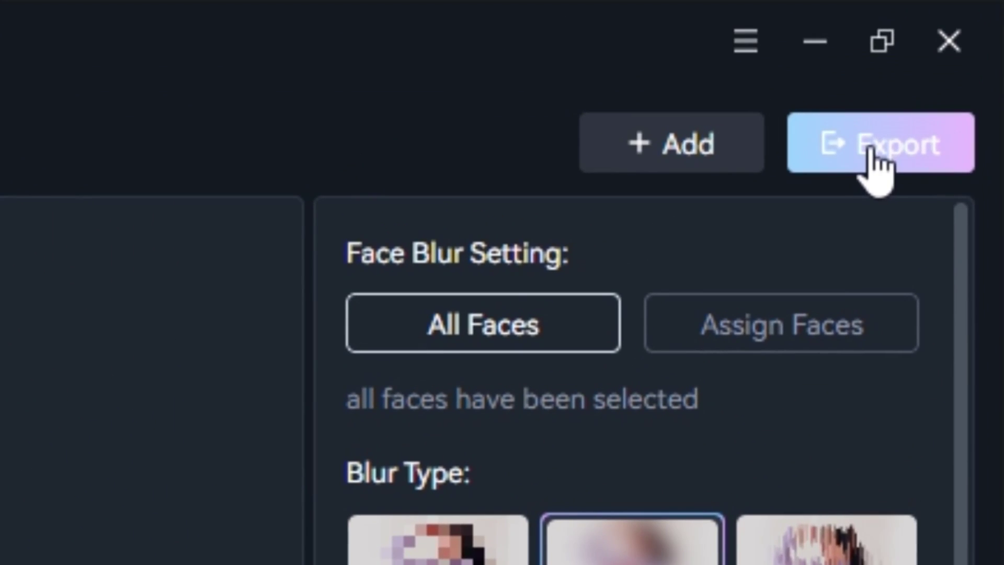
click(876, 159)
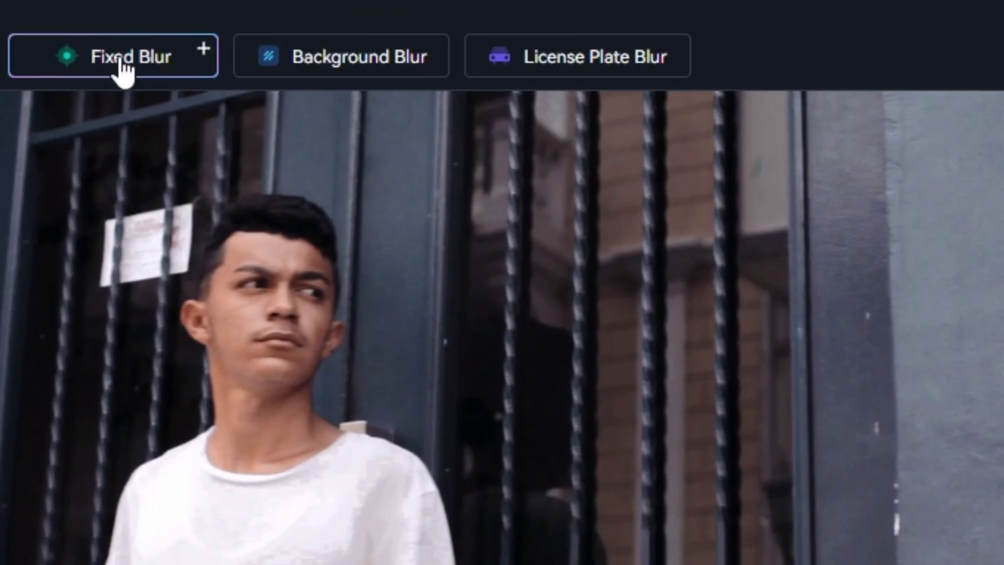
Step: Add a rectangular Fixed Blur box over the window at strength 2 and export
click(123, 68)
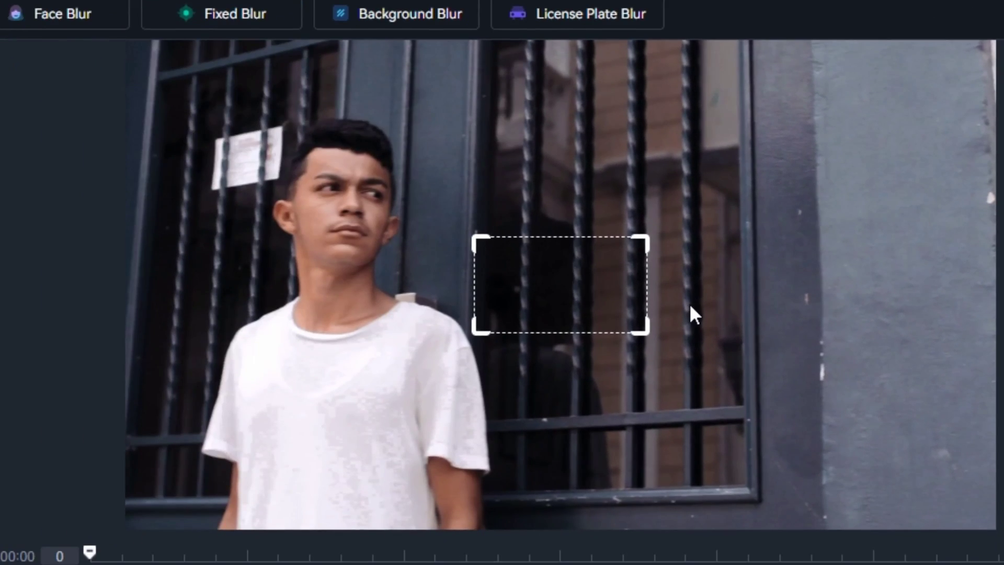
drag(650, 314, 359, 524)
drag(357, 184, 478, 135)
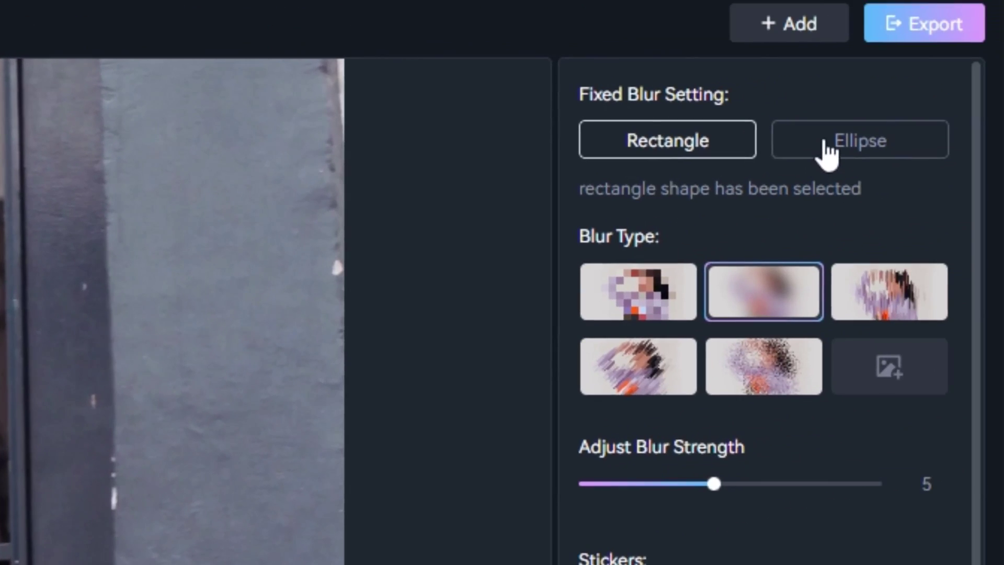
click(849, 152)
click(712, 154)
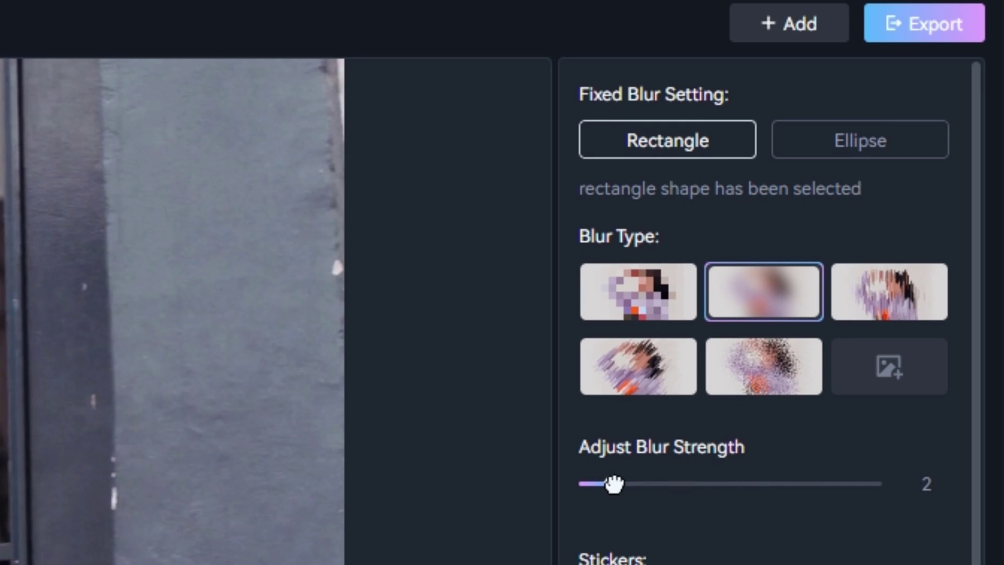
click(911, 33)
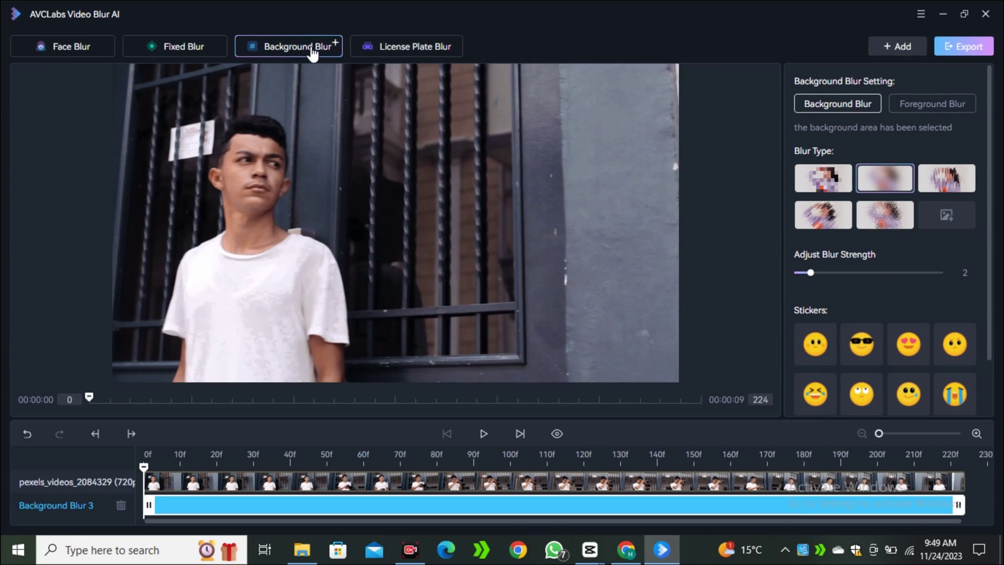
Step: Play the gate clip, switch Background Blur to Foreground Blur at strength 1, and export
click(483, 434)
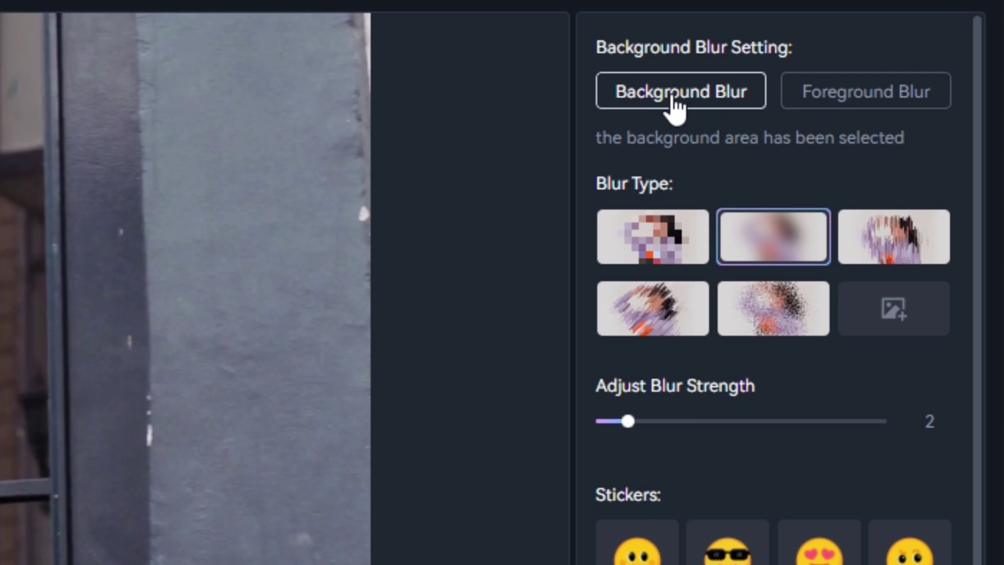
click(880, 101)
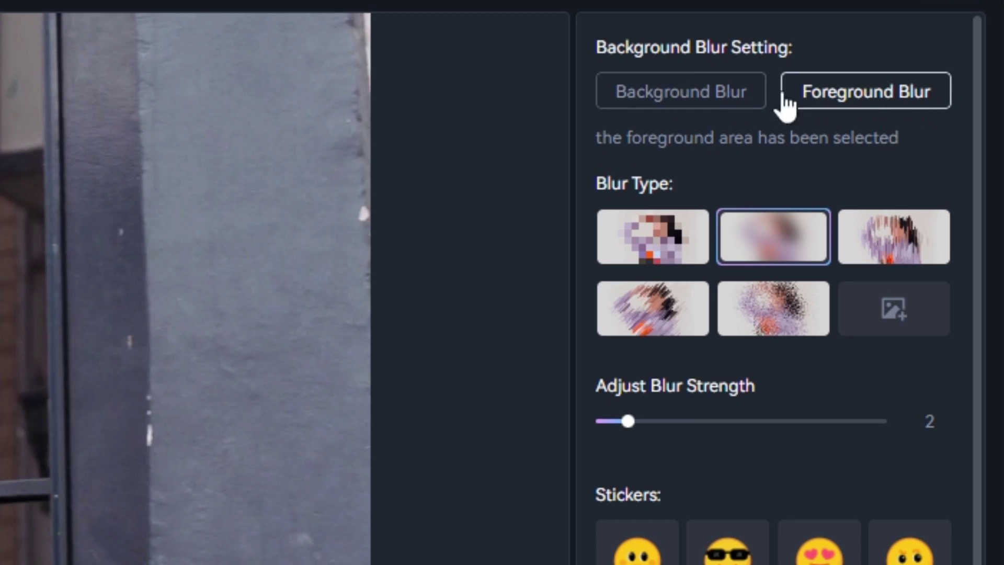
click(681, 102)
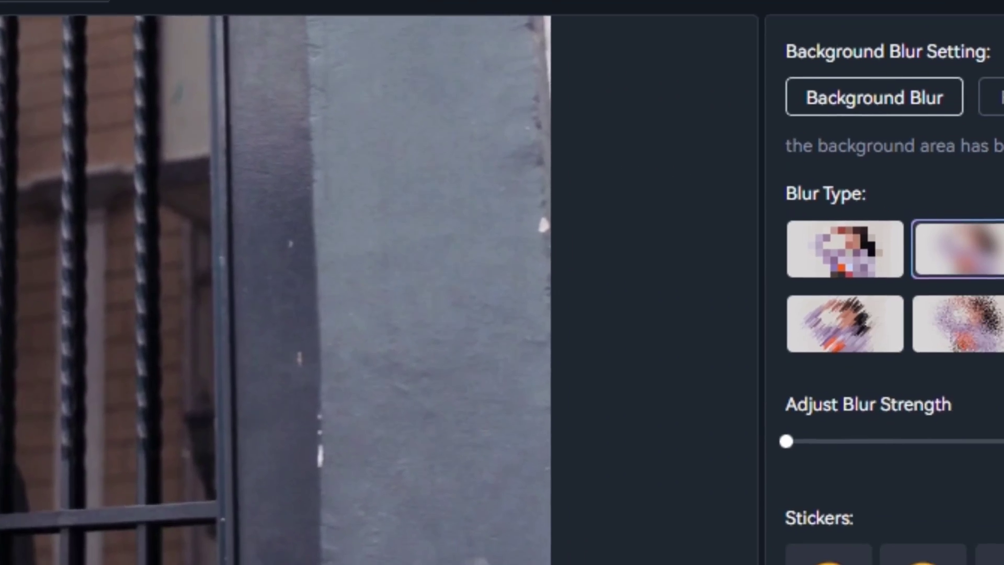
click(863, 68)
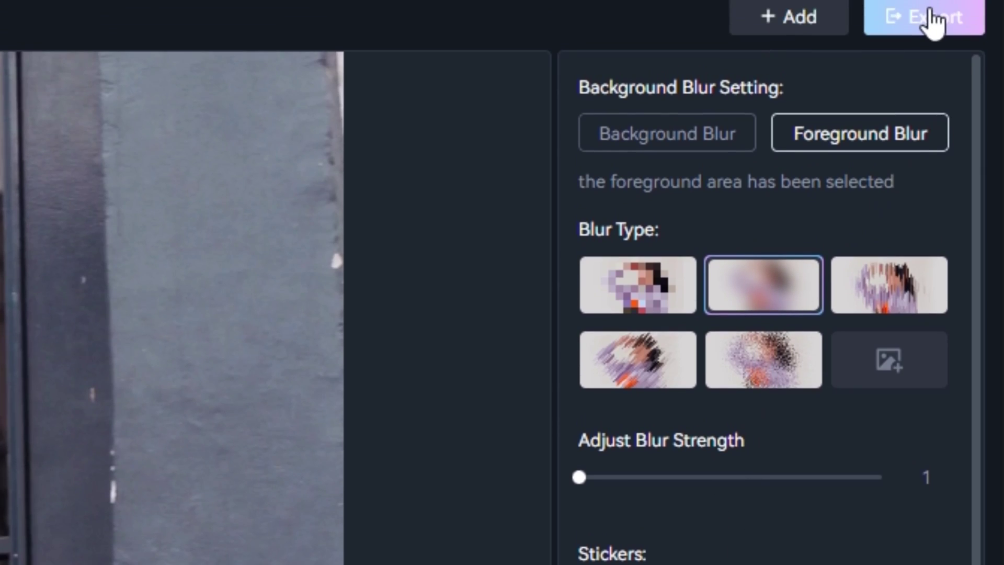
click(928, 19)
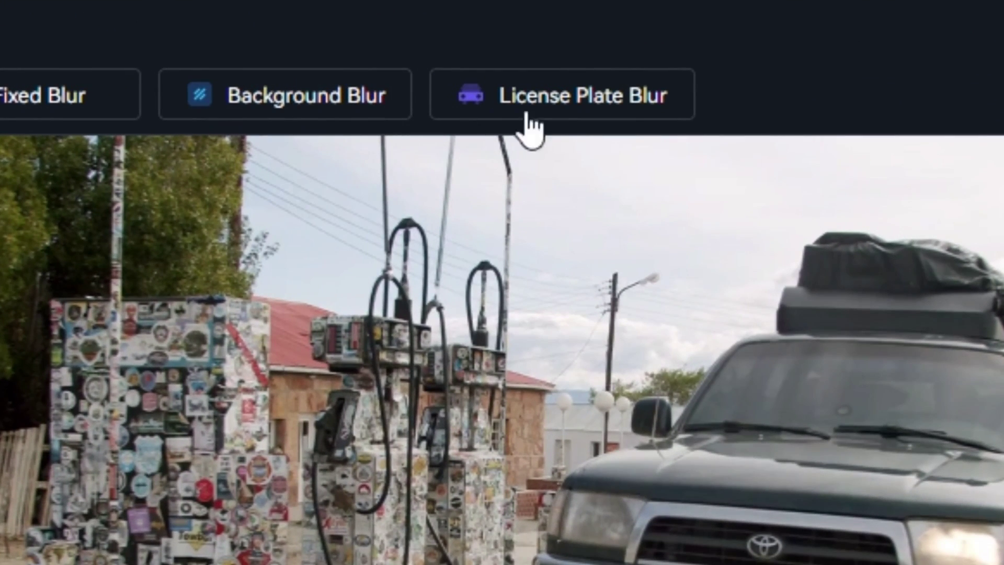
Step: Blur all license plates with smooth blur instead of pixelation and export the car video
click(529, 115)
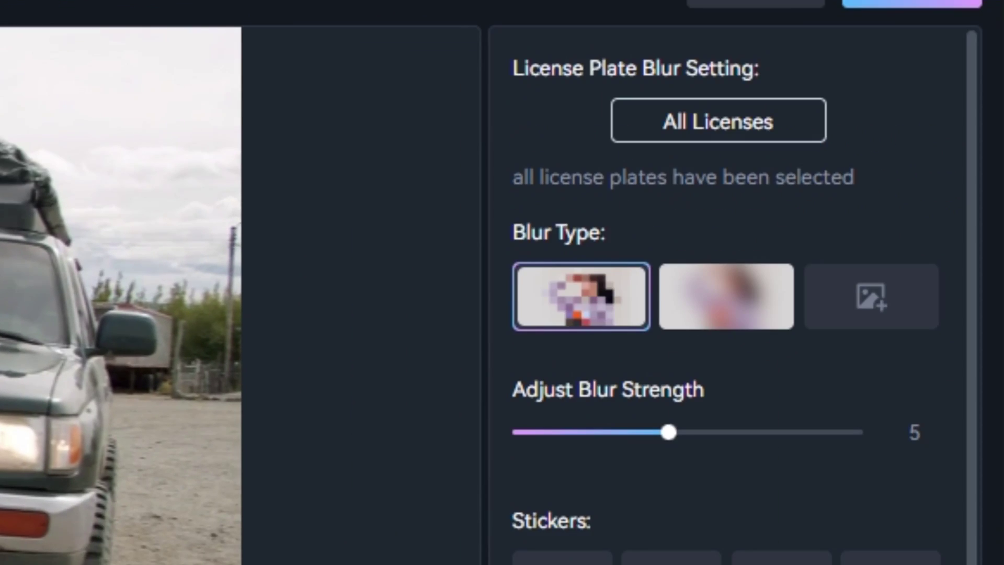
click(727, 312)
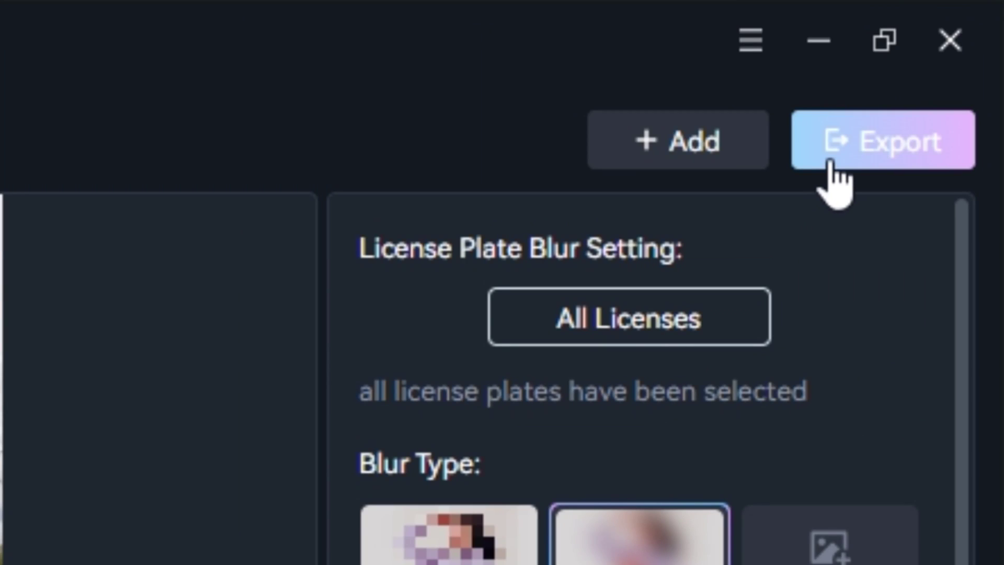
click(830, 165)
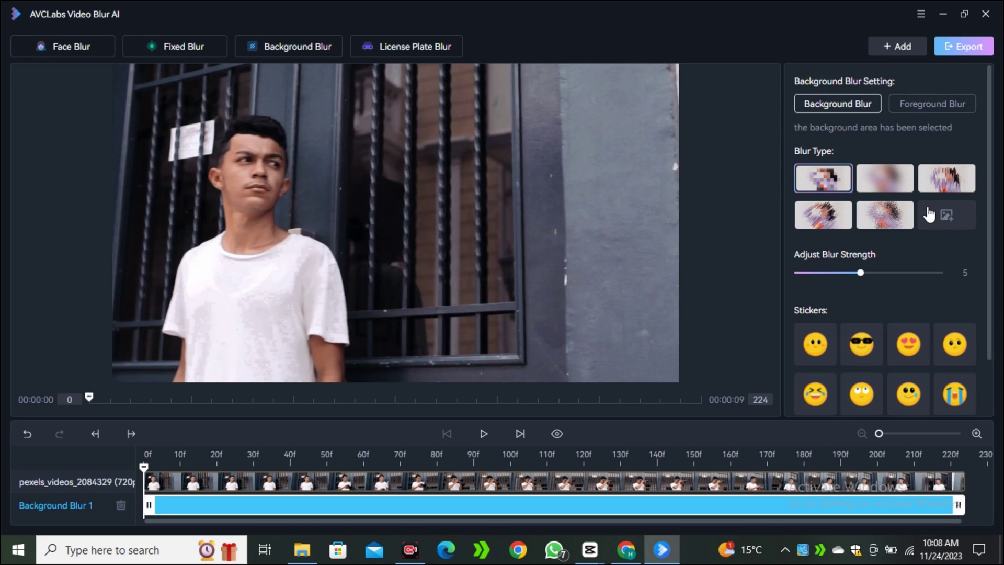
Step: Set the mountain landscape image from Downloads as background, add the sunglasses sticker, and export
click(946, 228)
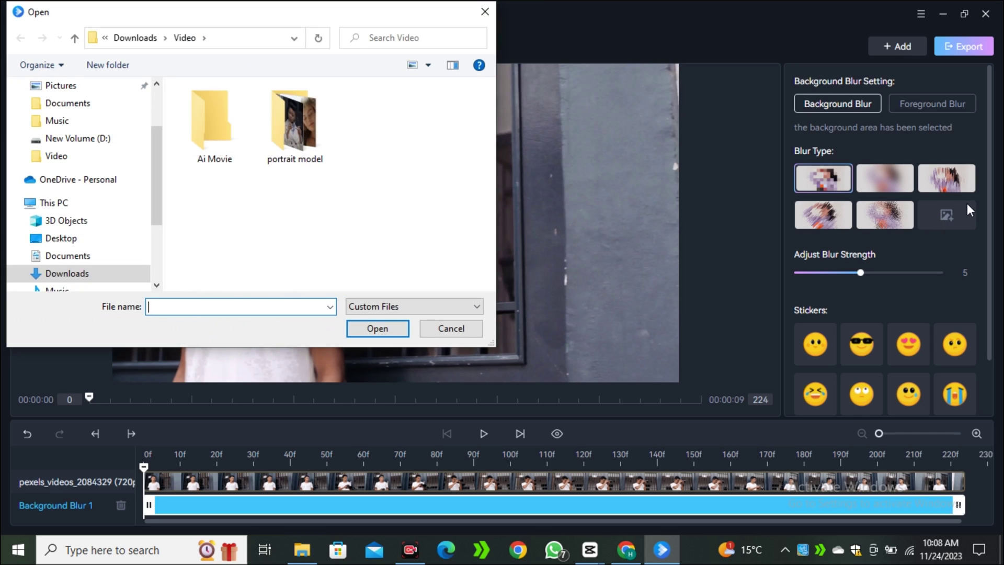
click(68, 186)
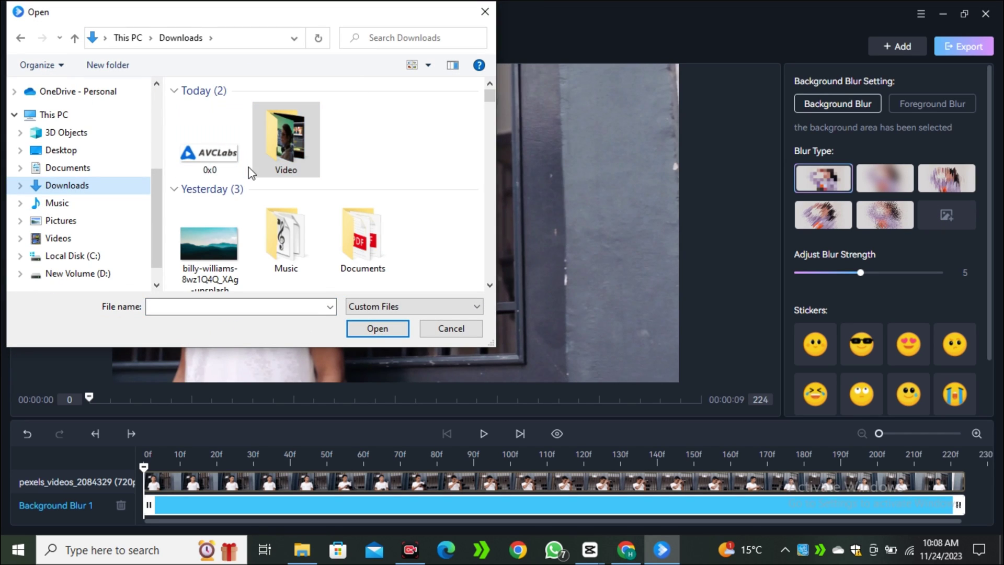
click(210, 260)
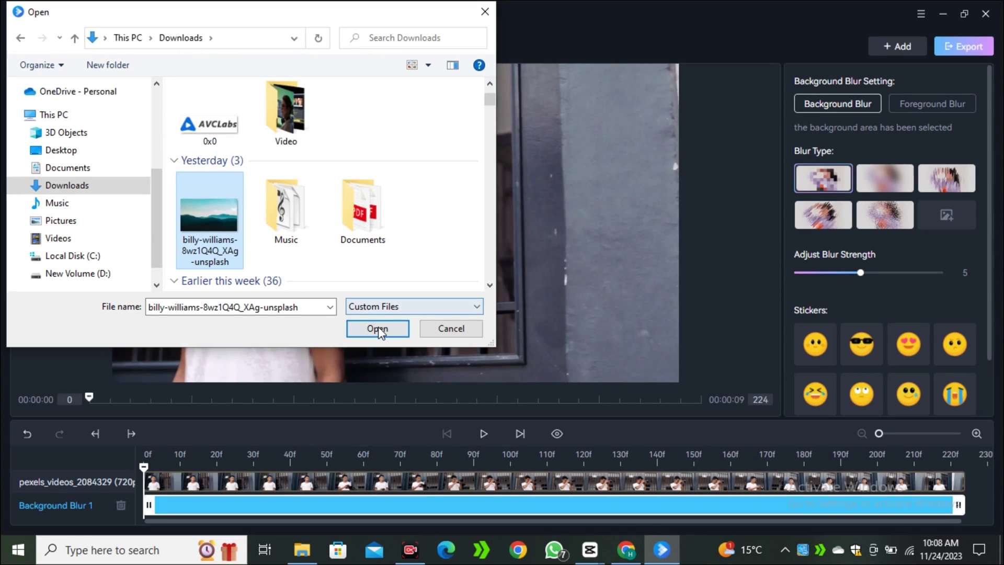
click(377, 329)
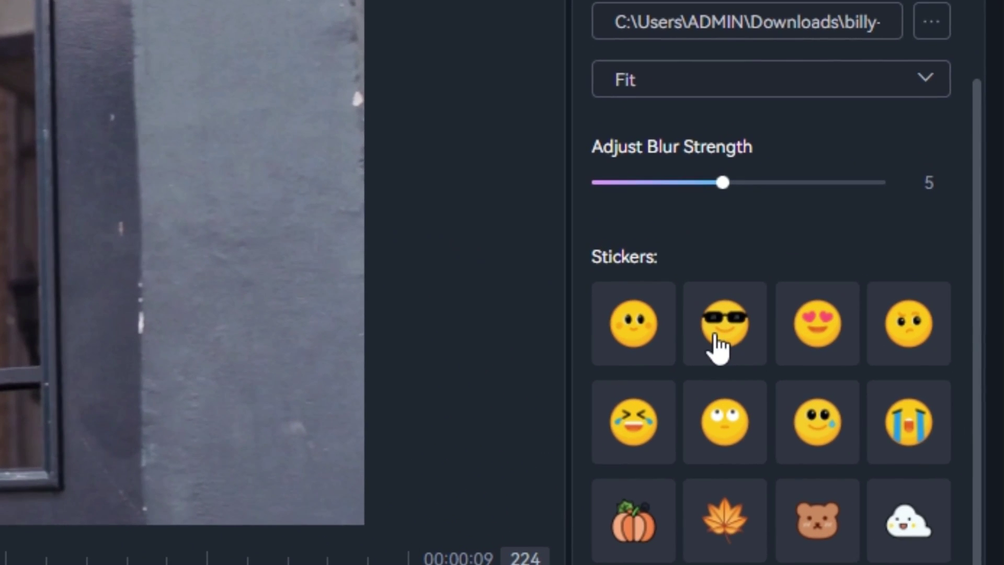
click(780, 311)
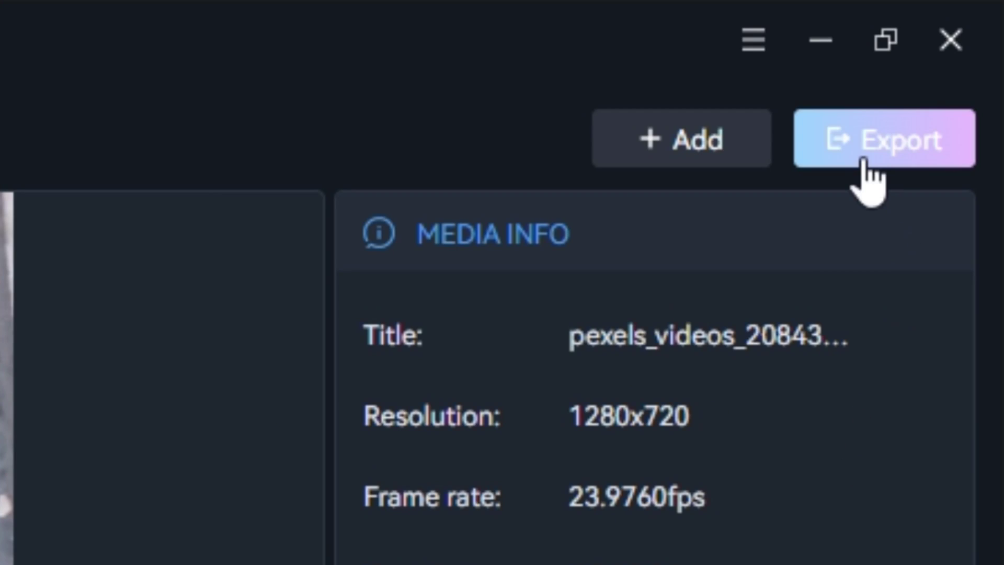
click(900, 157)
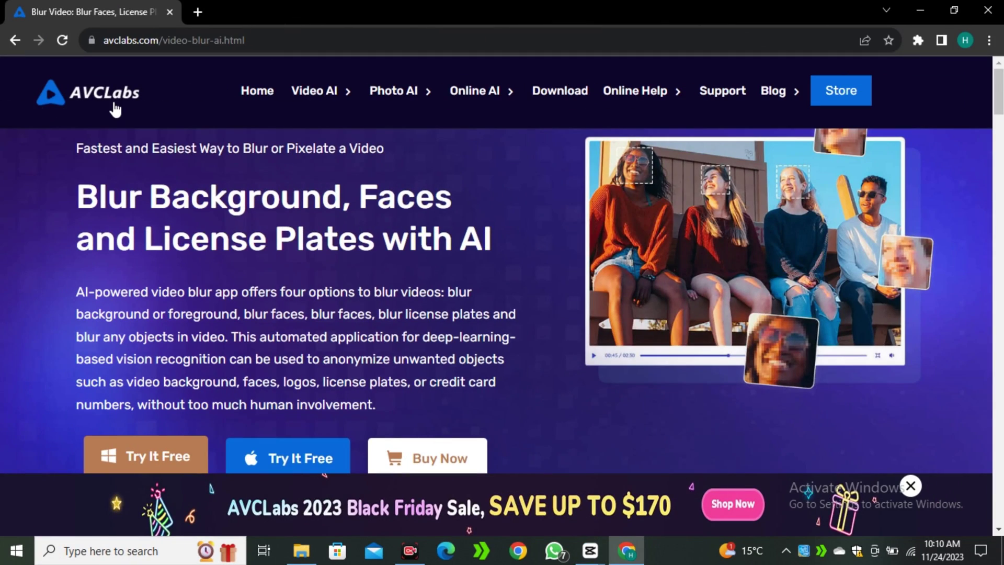
Step: Open the Black Friday Shop Now offer page and highlight its $100 savings heading
scroll(120, 143, down, 1)
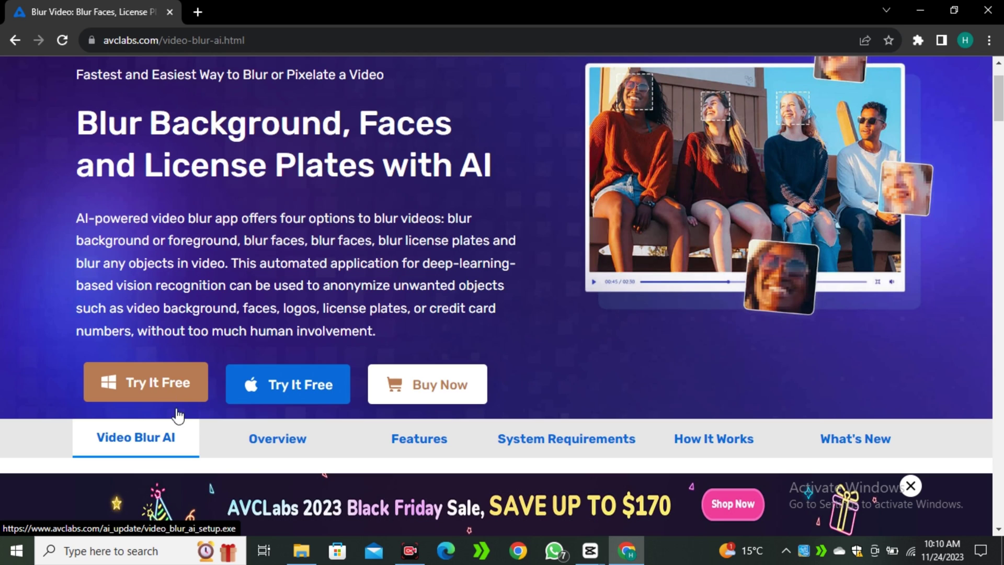
click(736, 508)
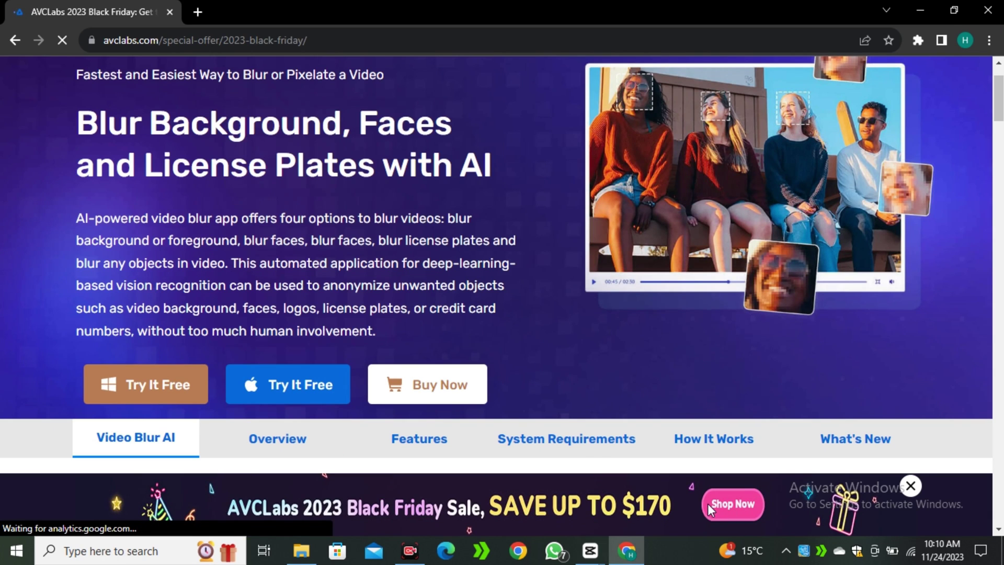
scroll(569, 302, down, 1)
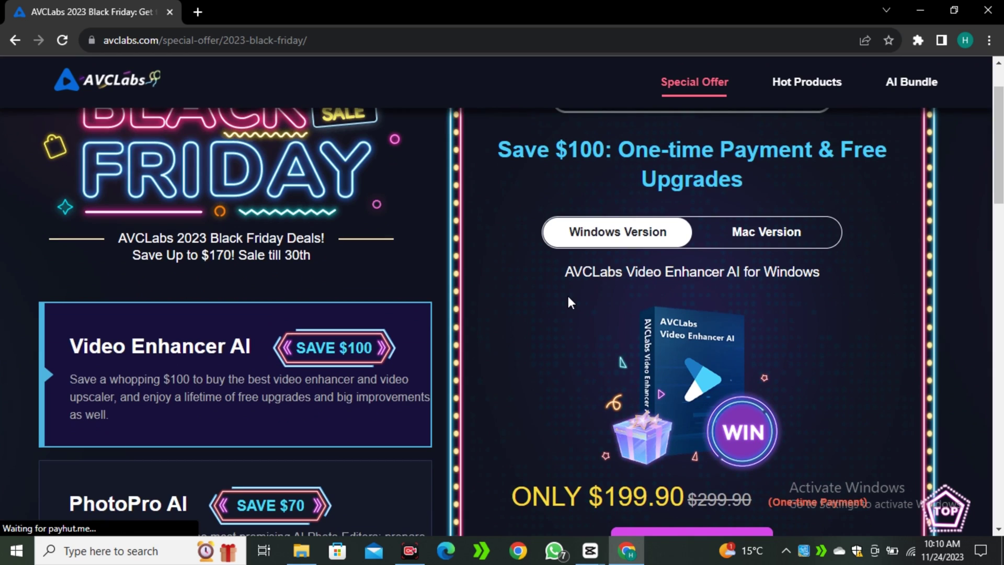
scroll(567, 292, up, 1)
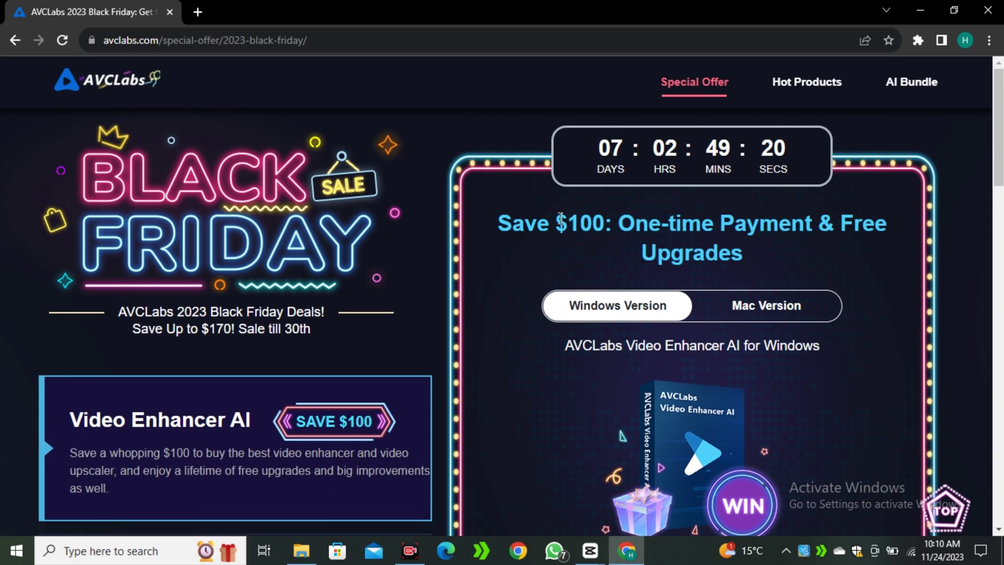
drag(555, 222, 602, 222)
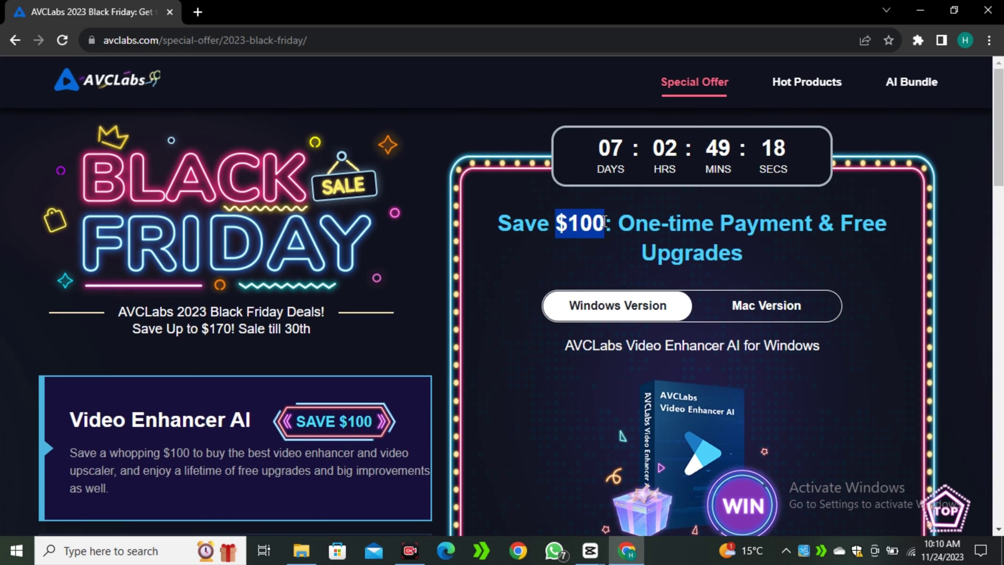
click(601, 272)
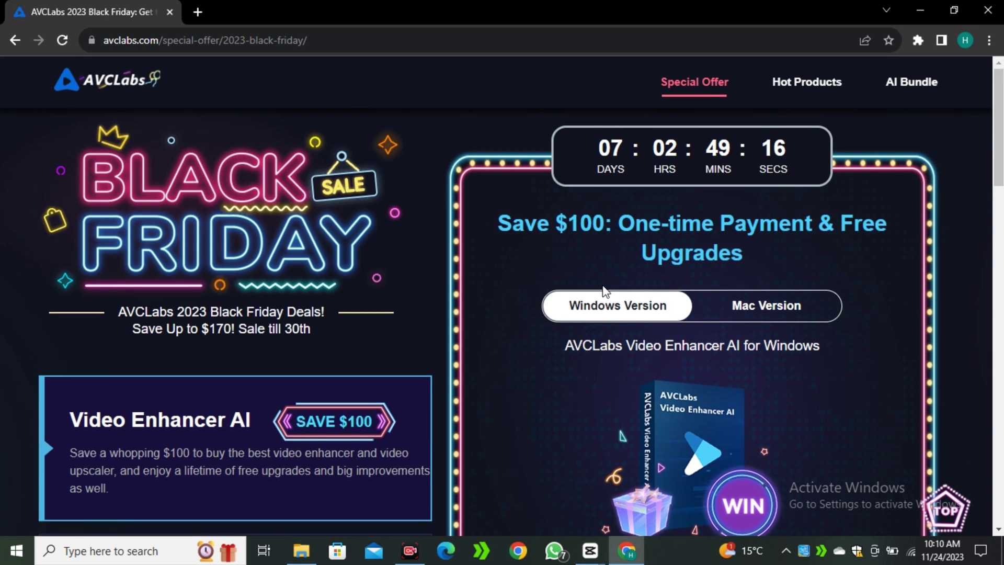